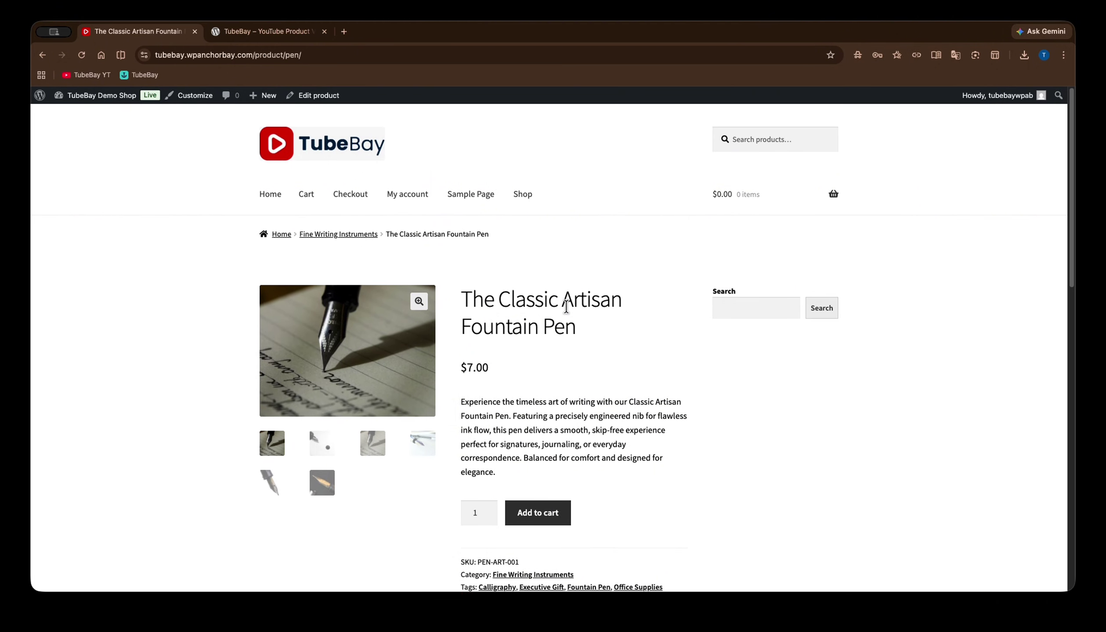
Look over the Classic Artisan Fountain Pen product page, from the image gallery down to the description
{"action": "scroll", "coordinate": [565, 309], "scroll_direction": "down", "scroll_amount": 2}
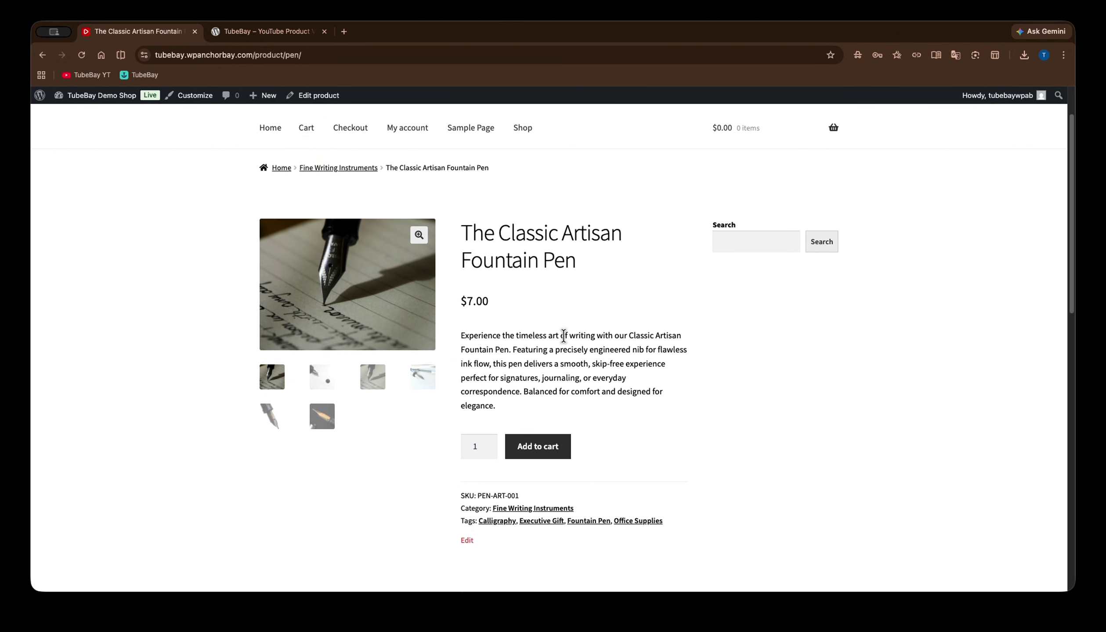
{"action": "scroll", "coordinate": [563, 329], "scroll_direction": "up", "scroll_amount": 1}
{"action": "scroll", "coordinate": [562, 329], "scroll_direction": "up", "scroll_amount": 2}
{"action": "scroll", "coordinate": [563, 329], "scroll_direction": "down", "scroll_amount": 7}
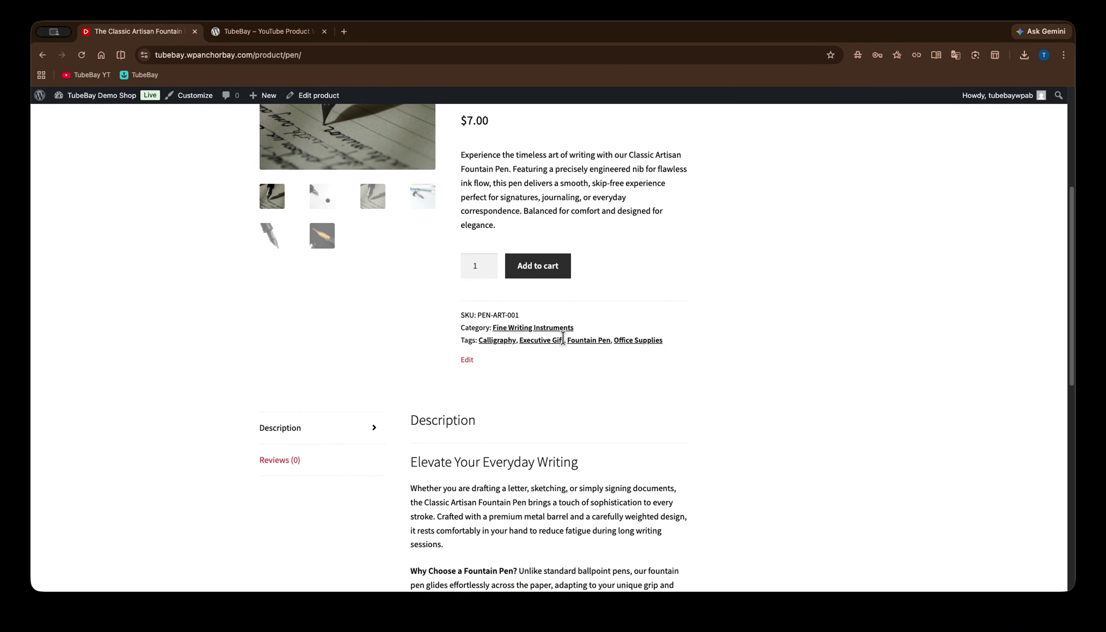
{"action": "scroll", "coordinate": [561, 332], "scroll_direction": "up", "scroll_amount": 5}
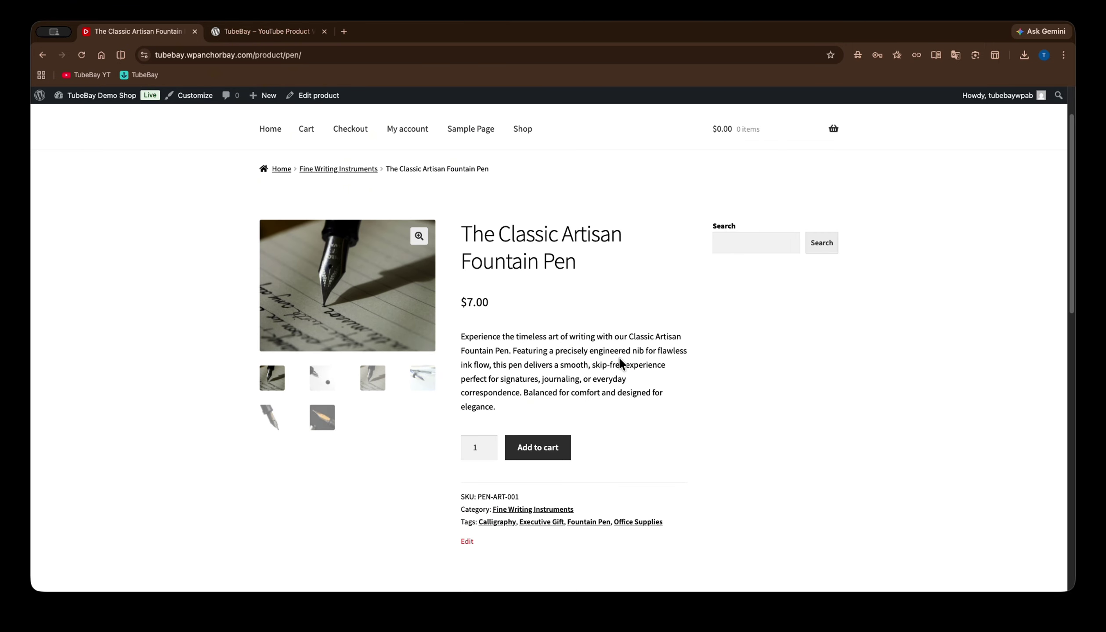
{"action": "scroll", "coordinate": [620, 359], "scroll_direction": "down", "scroll_amount": 2}
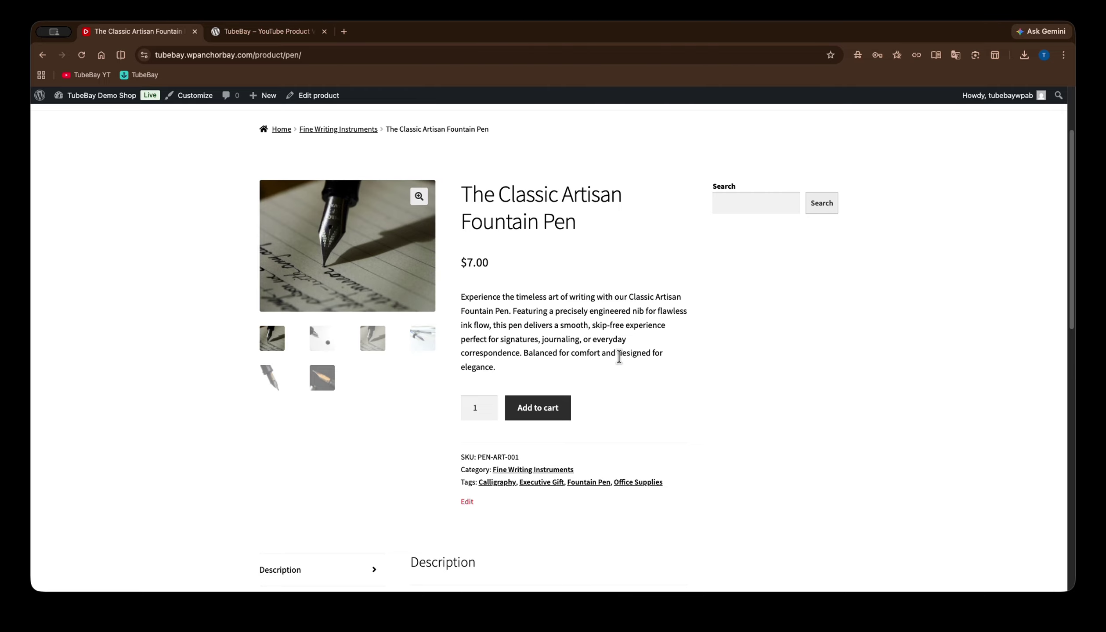
{"action": "scroll", "coordinate": [621, 364], "scroll_direction": "down", "scroll_amount": 5}
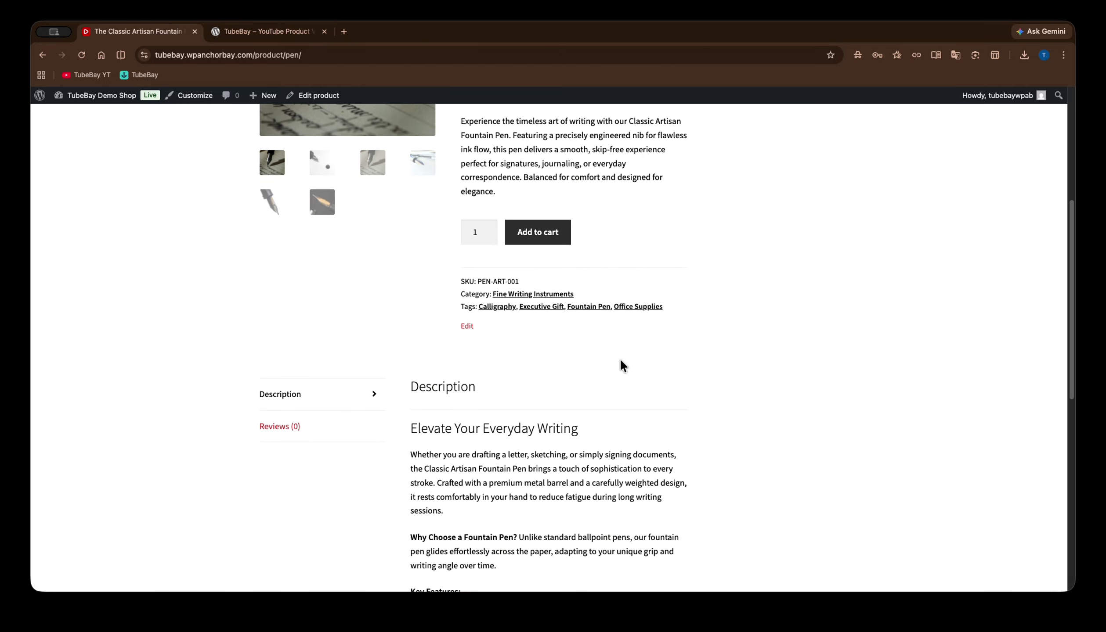
{"action": "scroll", "coordinate": [621, 362], "scroll_direction": "up", "scroll_amount": 7}
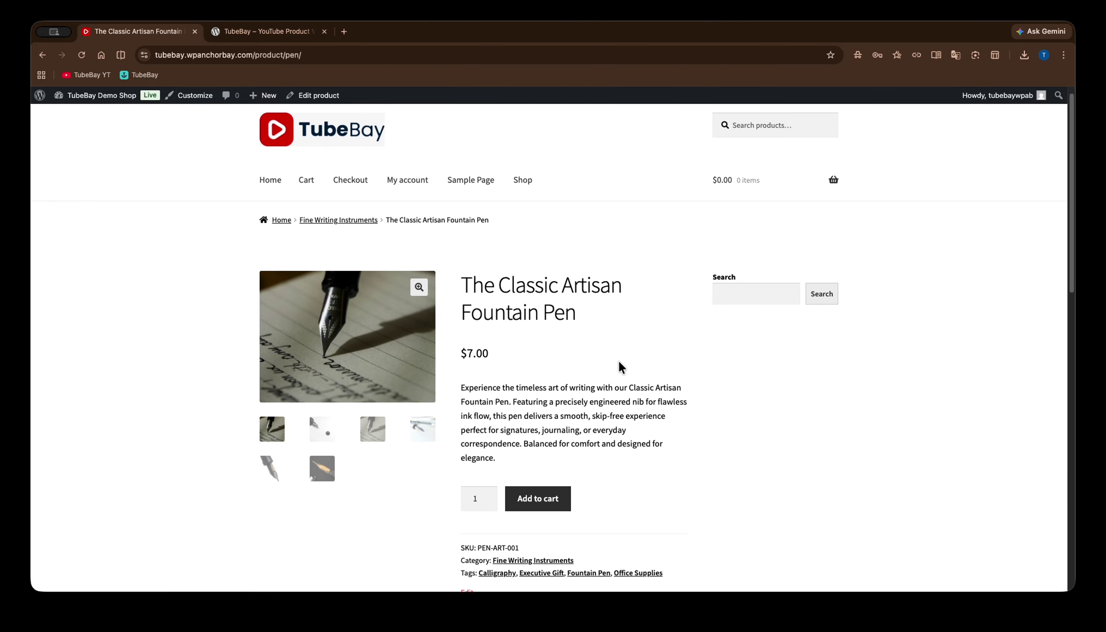
{"action": "scroll", "coordinate": [618, 359], "scroll_direction": "up", "scroll_amount": 1}
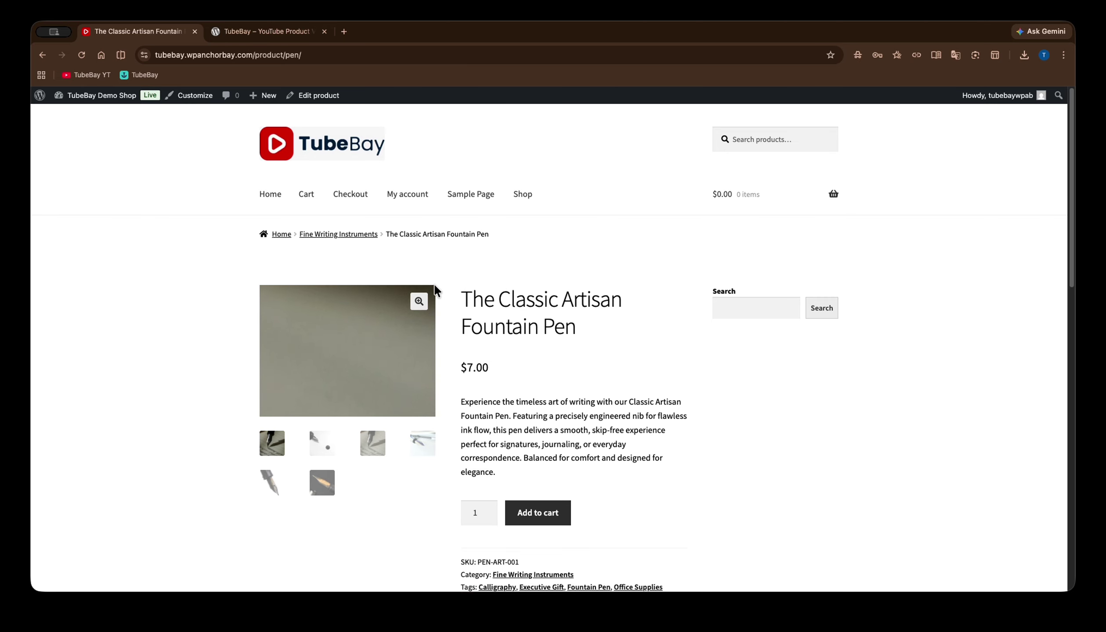
View the TubeBay plugin page on wordpress.org and return to the fountain pen's product page
{"action": "left_click", "coordinate": [265, 36]}
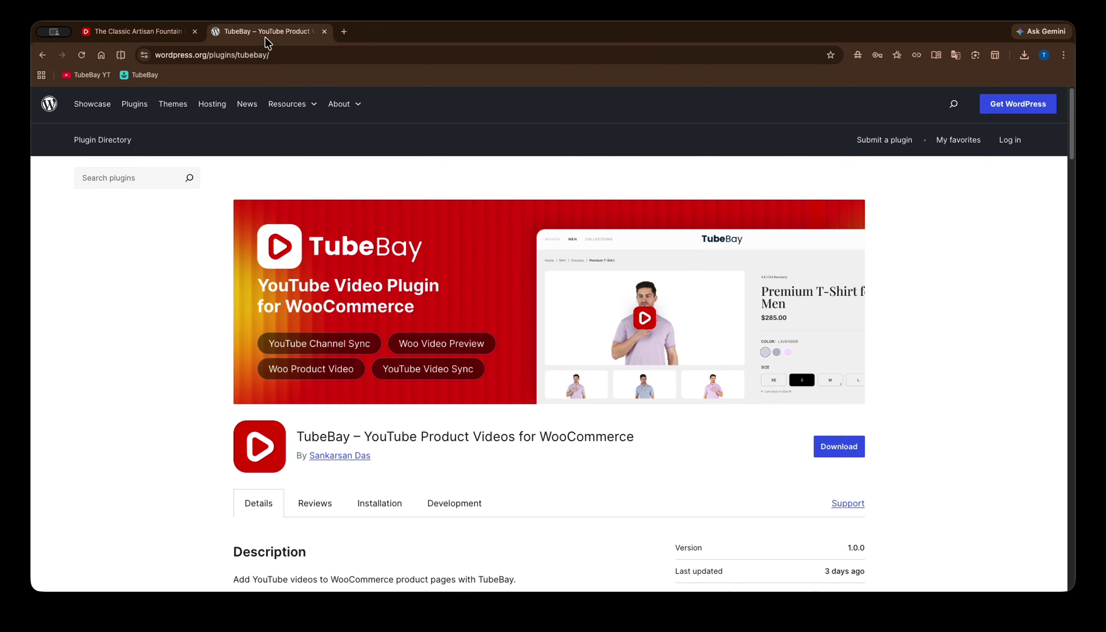
{"action": "left_click", "coordinate": [158, 30]}
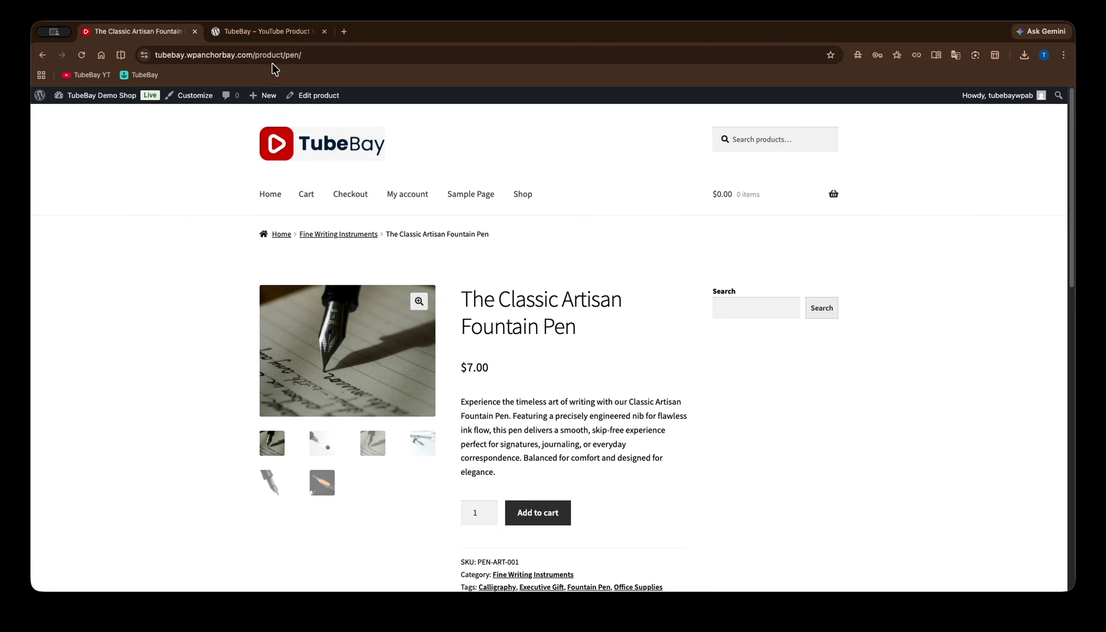
{"action": "left_click", "coordinate": [271, 39]}
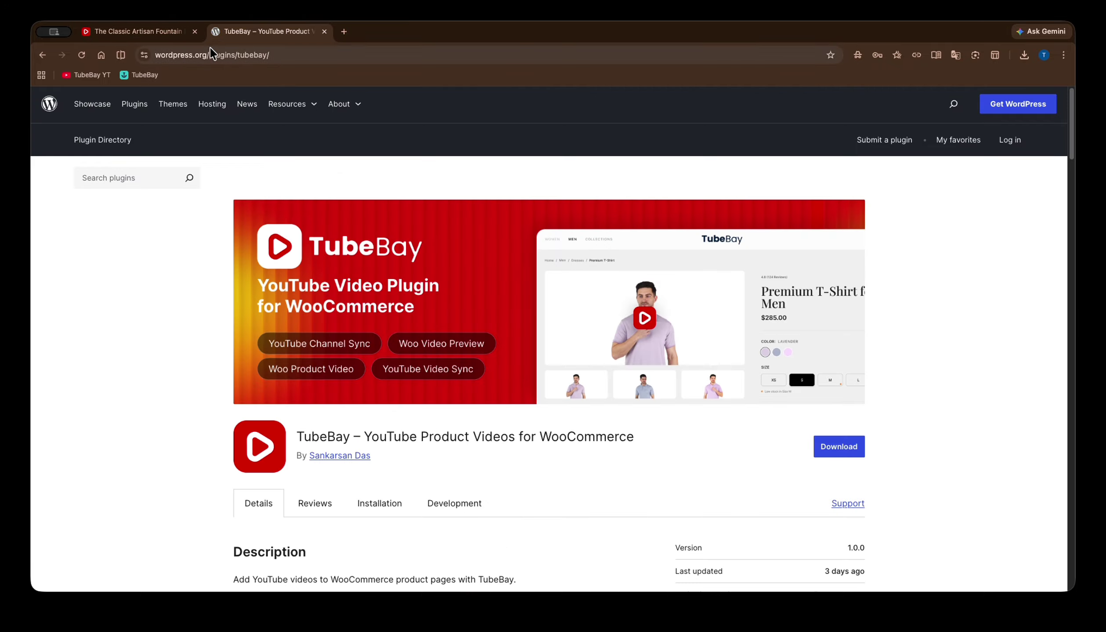
{"action": "left_click", "coordinate": [152, 28]}
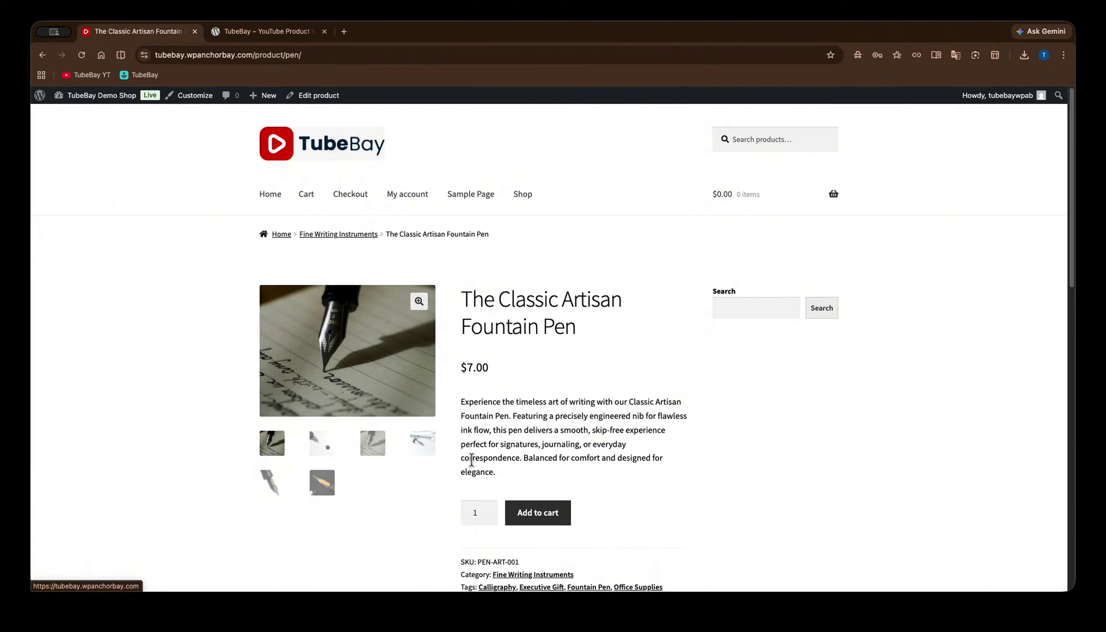
{"action": "scroll", "coordinate": [509, 468], "scroll_direction": "down", "scroll_amount": 3}
{"action": "scroll", "coordinate": [510, 468], "scroll_direction": "up", "scroll_amount": 3}
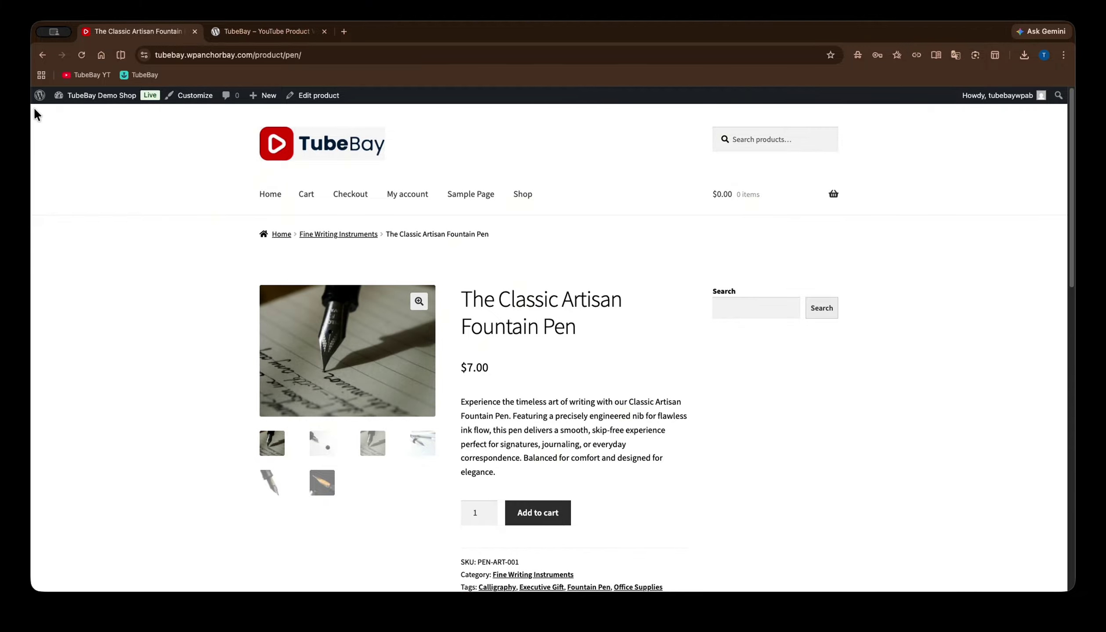
Open the TubeBay settings in the WordPress admin and compare the manual setup with the Google OAuth connection method
{"action": "mouse_move", "coordinate": [38, 98]}
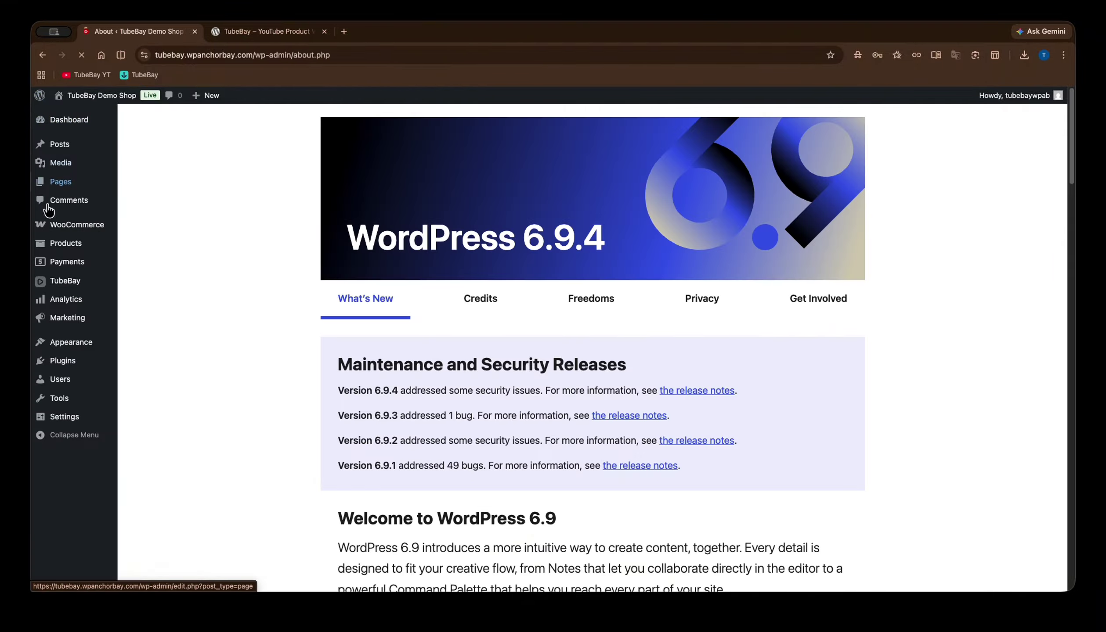
{"action": "mouse_move", "coordinate": [57, 286]}
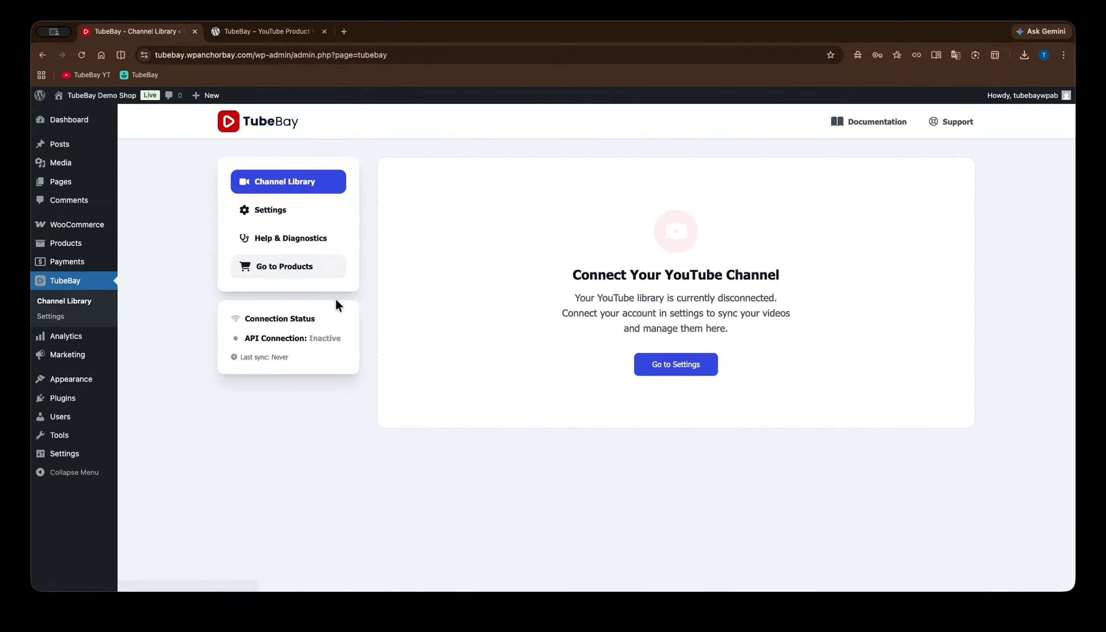
{"action": "left_click", "coordinate": [687, 370]}
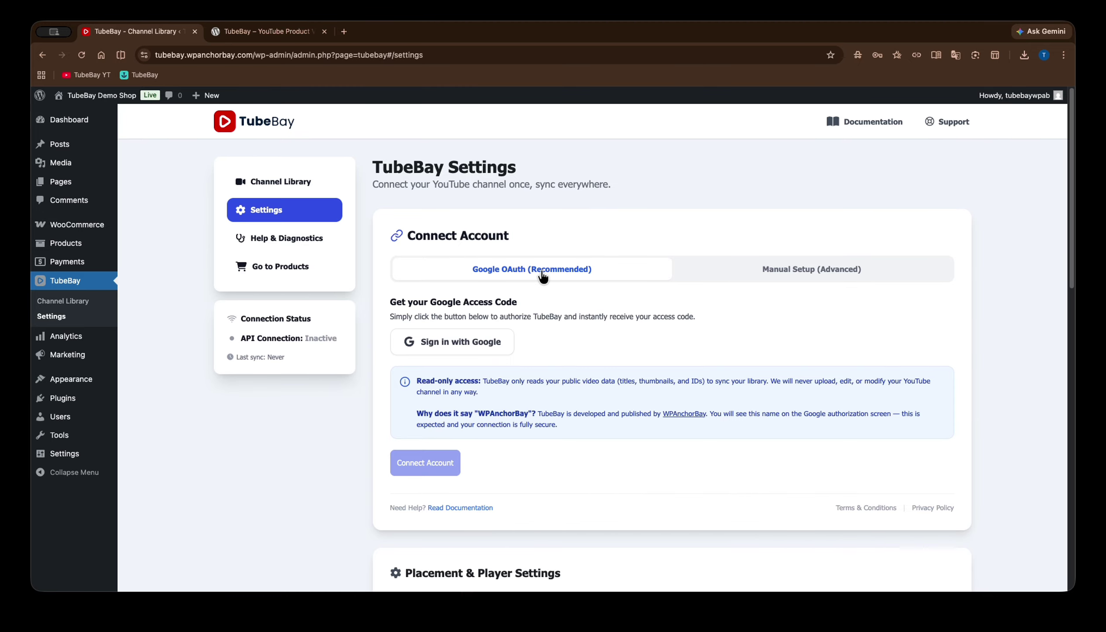
{"action": "left_click", "coordinate": [771, 281]}
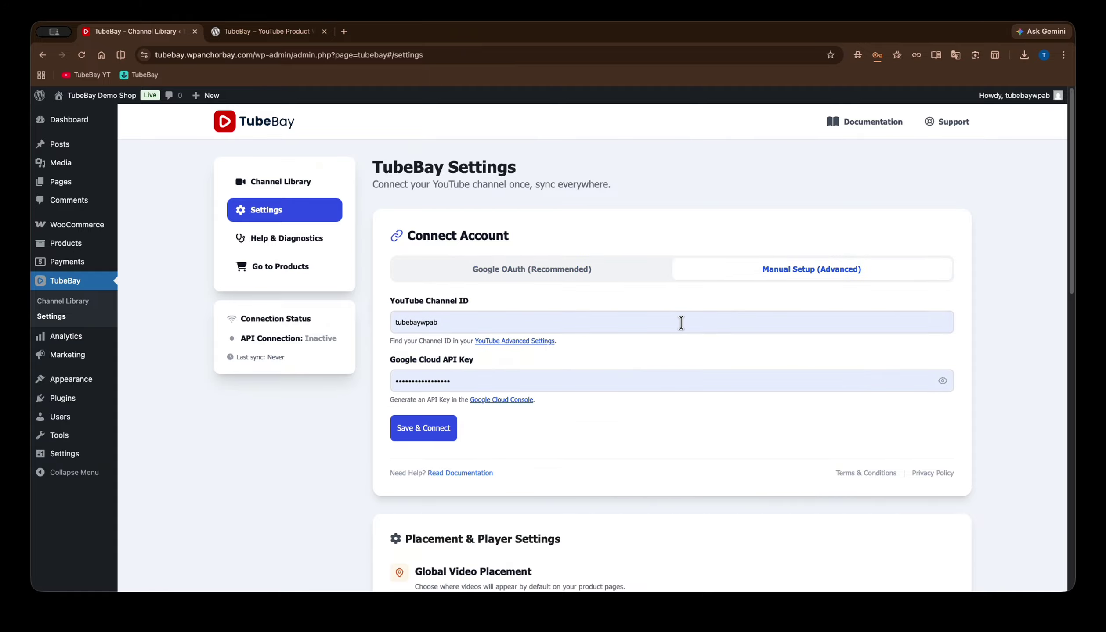
{"action": "left_click", "coordinate": [576, 266]}
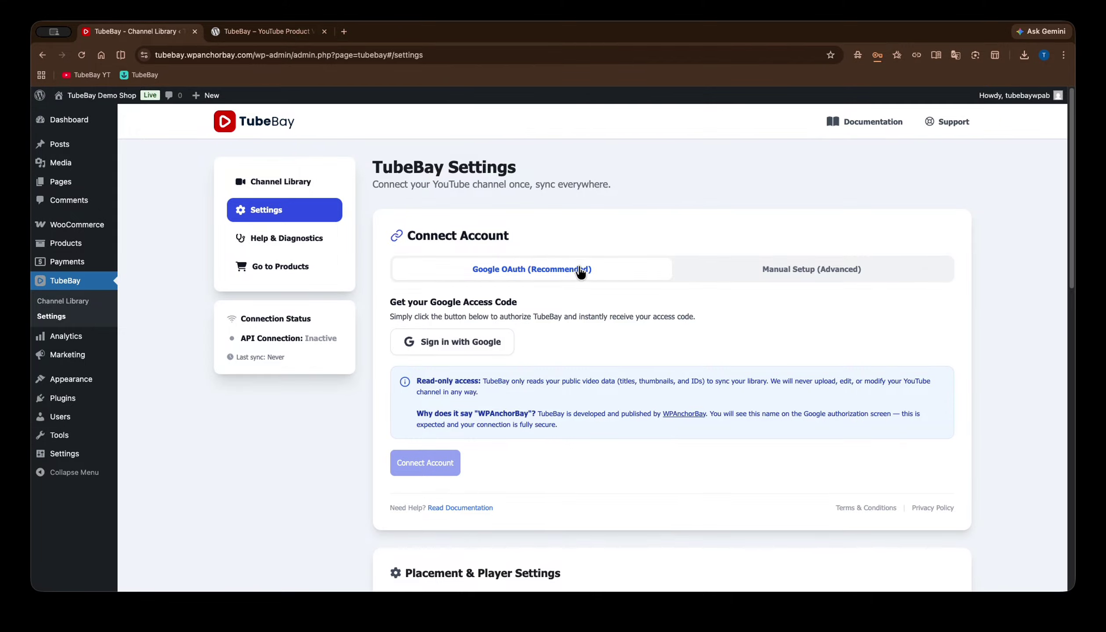
Sign in with the shop's Google account, grant WPAnchorbay access, and copy the generated access code
{"action": "left_click", "coordinate": [493, 333]}
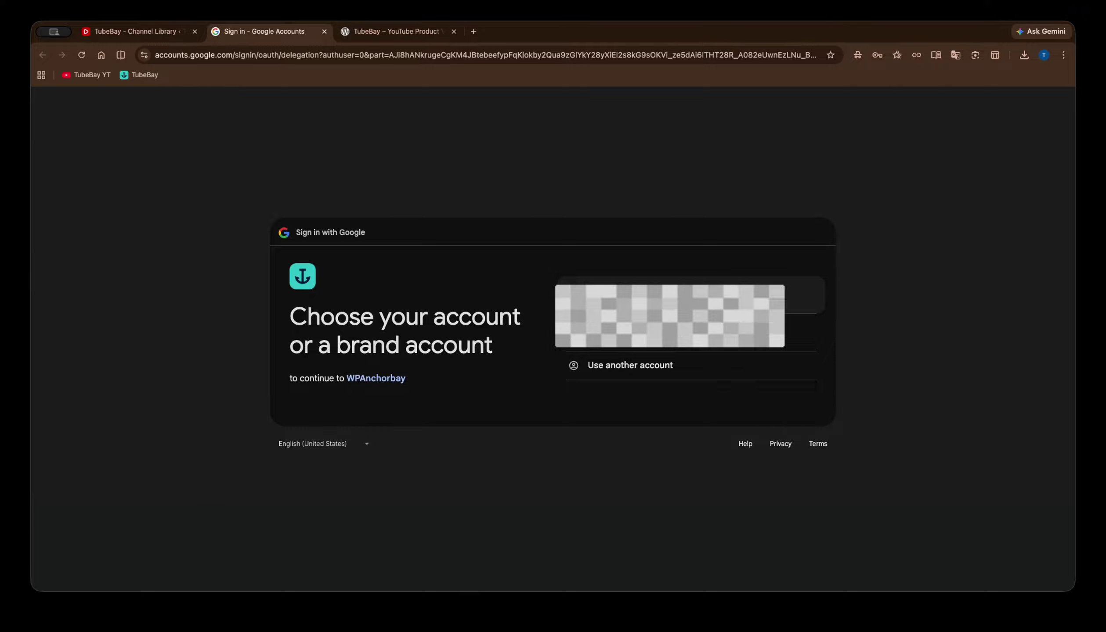
{"action": "left_click", "coordinate": [667, 295]}
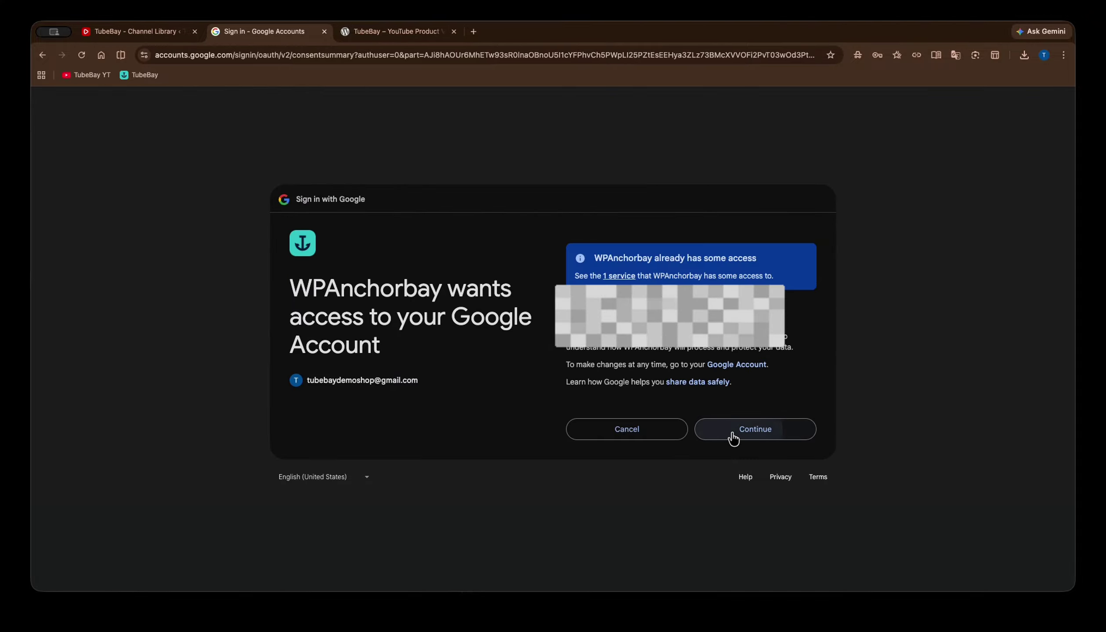
{"action": "left_click", "coordinate": [733, 432]}
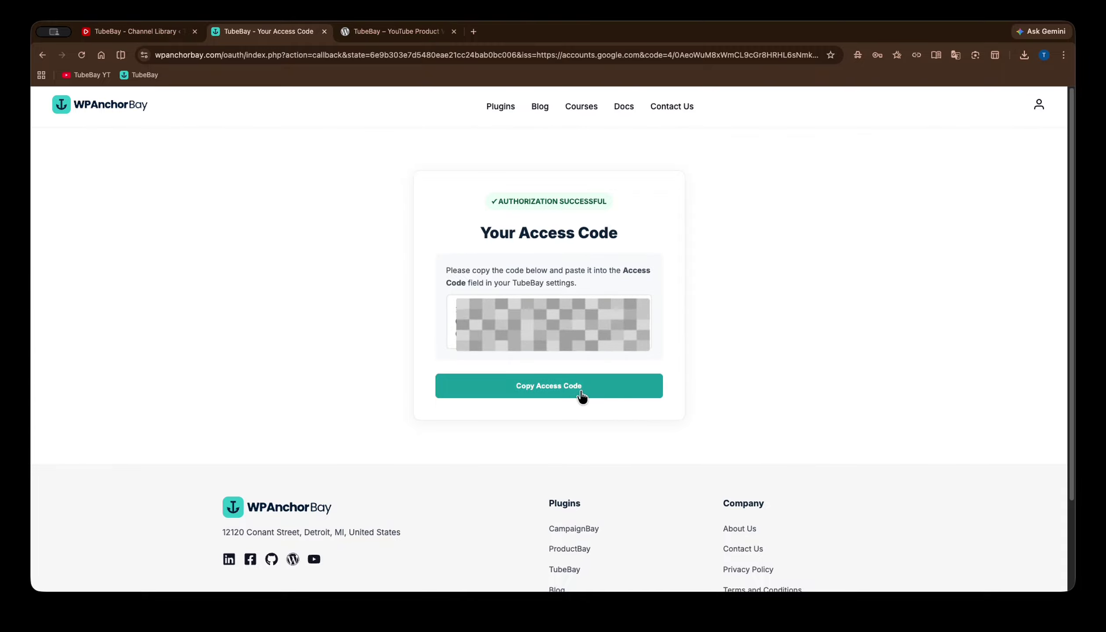
{"action": "left_click", "coordinate": [582, 396]}
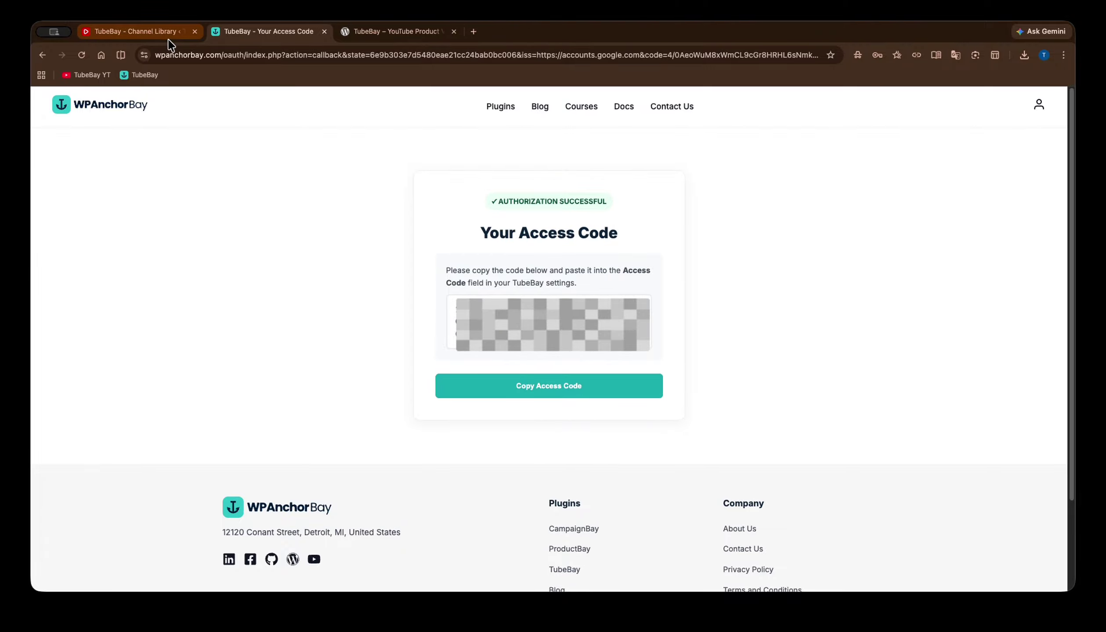
Paste the access code into the TubeBay settings, connect the account, and dismiss the browser's password update offer
{"action": "left_click", "coordinate": [132, 31]}
{"action": "left_click", "coordinate": [491, 426]}
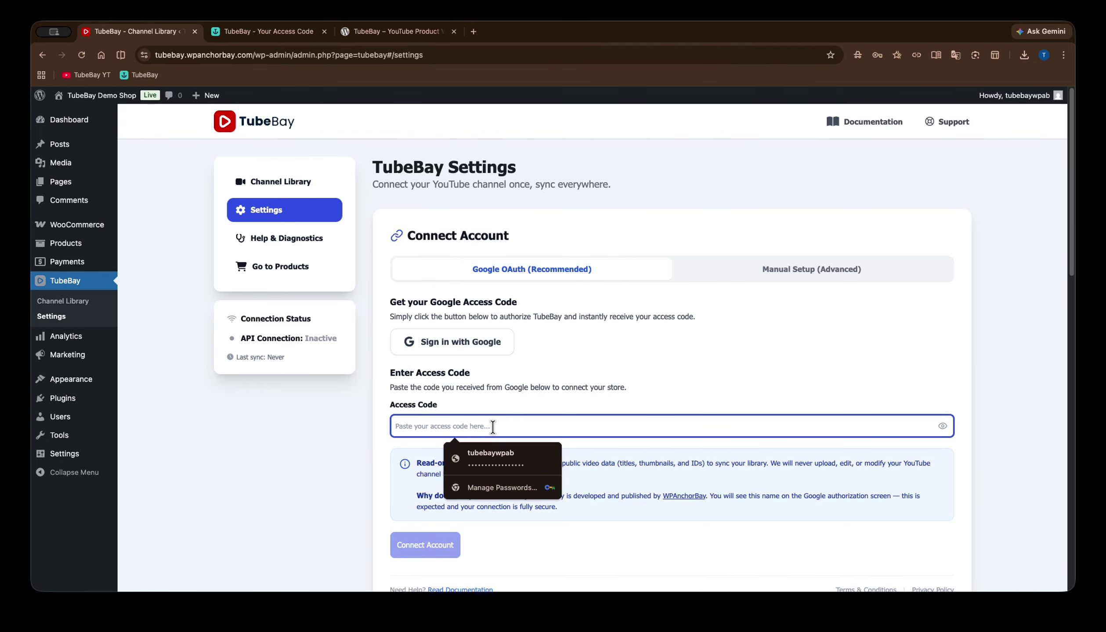
{"action": "right_click", "coordinate": [496, 428]}
{"action": "left_click", "coordinate": [512, 470]}
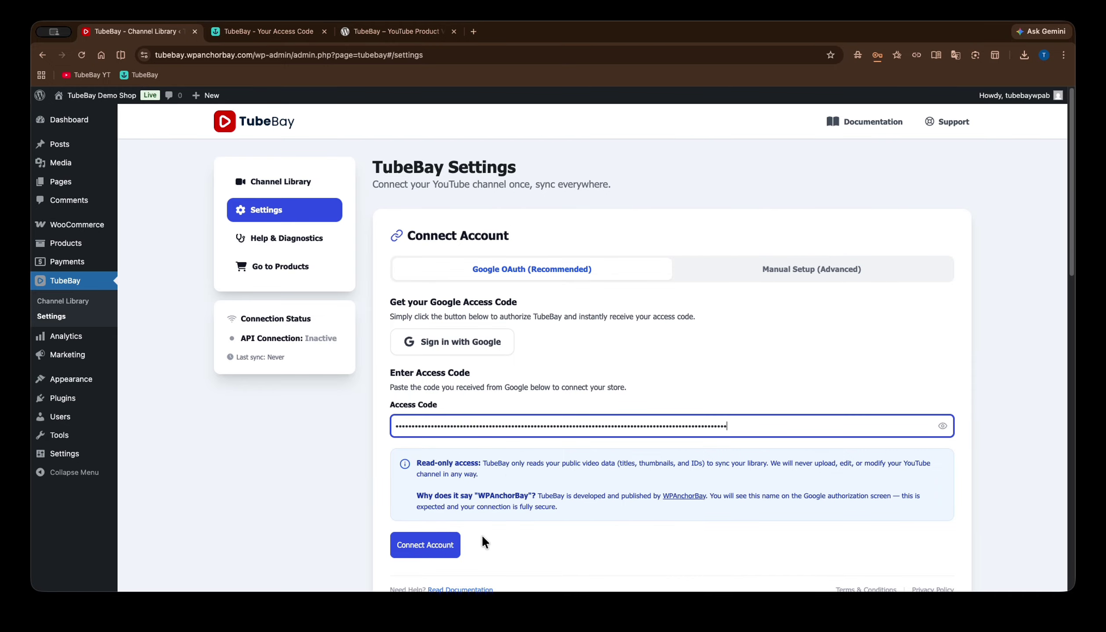
{"action": "left_click", "coordinate": [453, 545]}
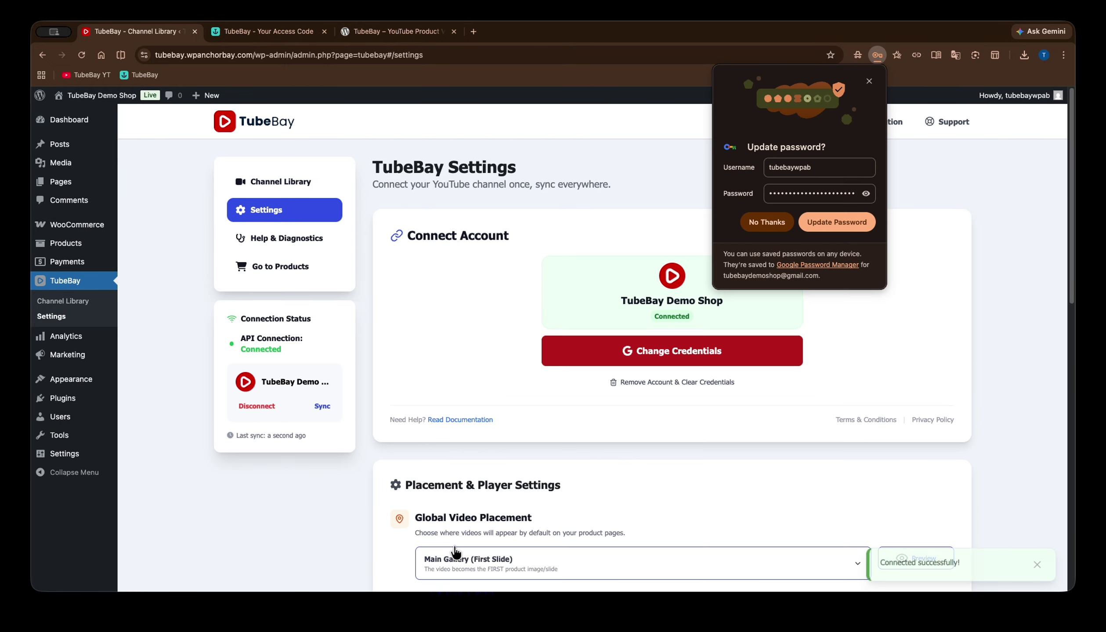
{"action": "left_click", "coordinate": [869, 82]}
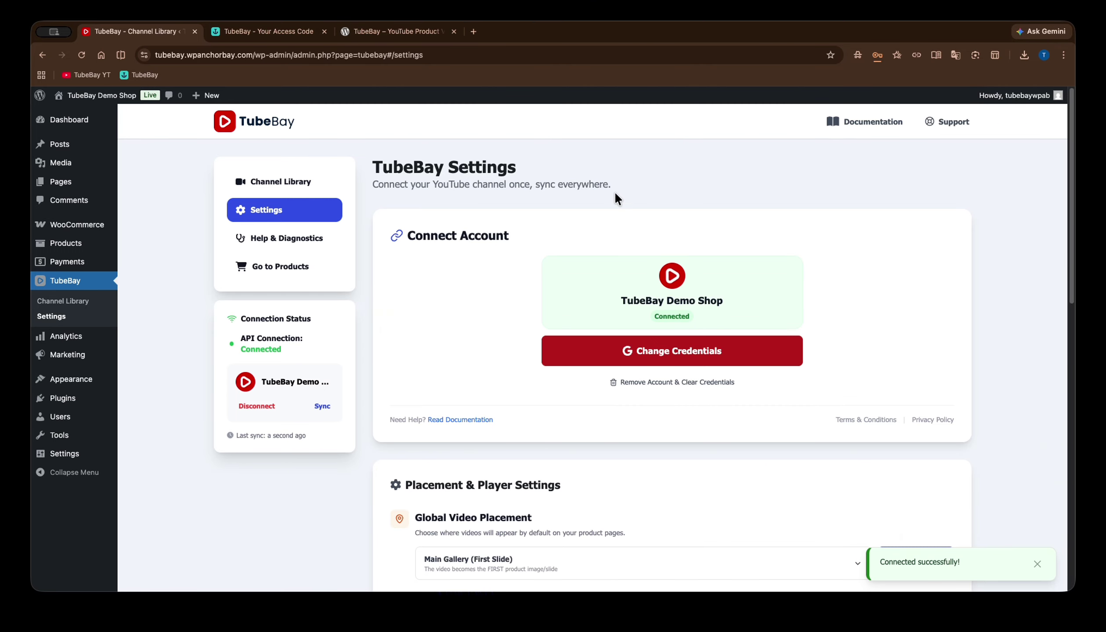
Sync the connected YouTube channel and review the synced videos in the Channel Library
{"action": "left_click", "coordinate": [323, 406]}
{"action": "left_click", "coordinate": [322, 406]}
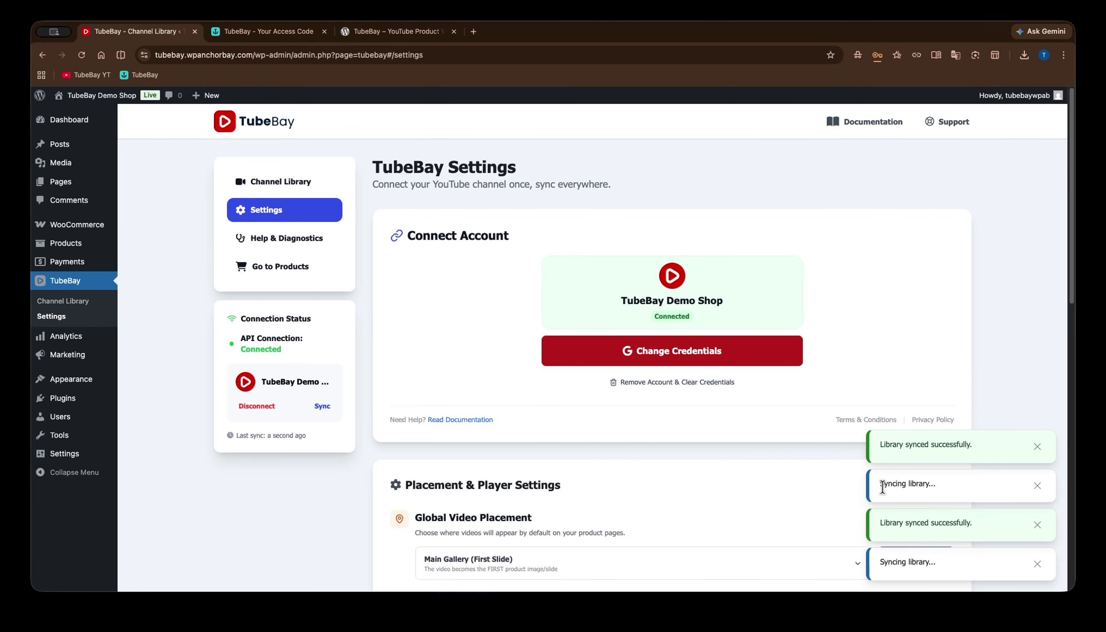
{"action": "left_click", "coordinate": [293, 184]}
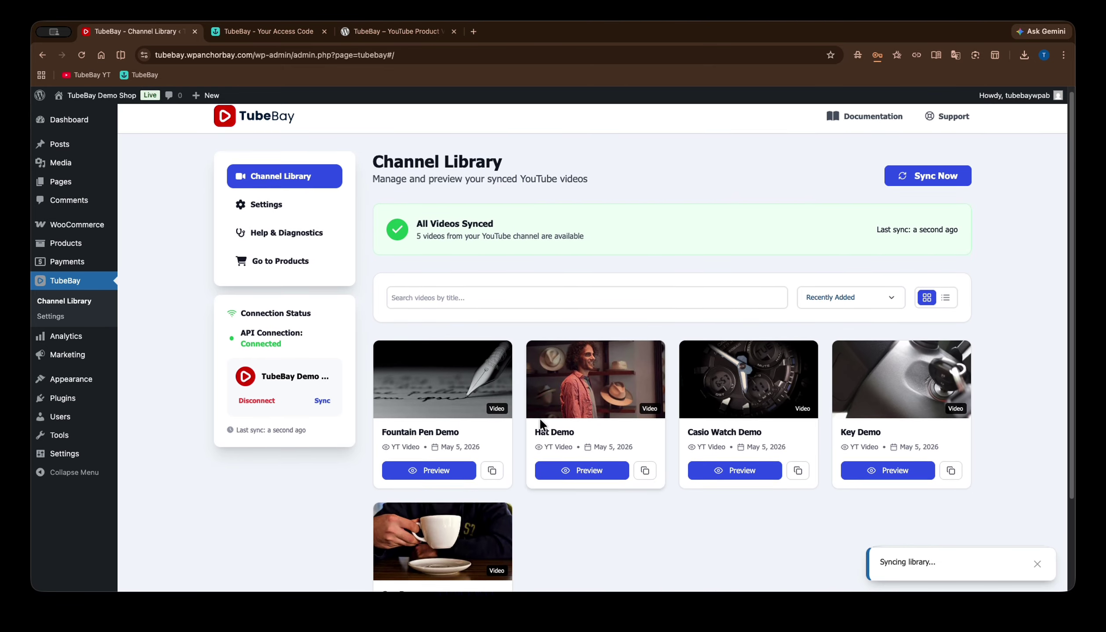
{"action": "scroll", "coordinate": [540, 421], "scroll_direction": "down", "scroll_amount": 2}
{"action": "scroll", "coordinate": [539, 417], "scroll_direction": "up", "scroll_amount": 2}
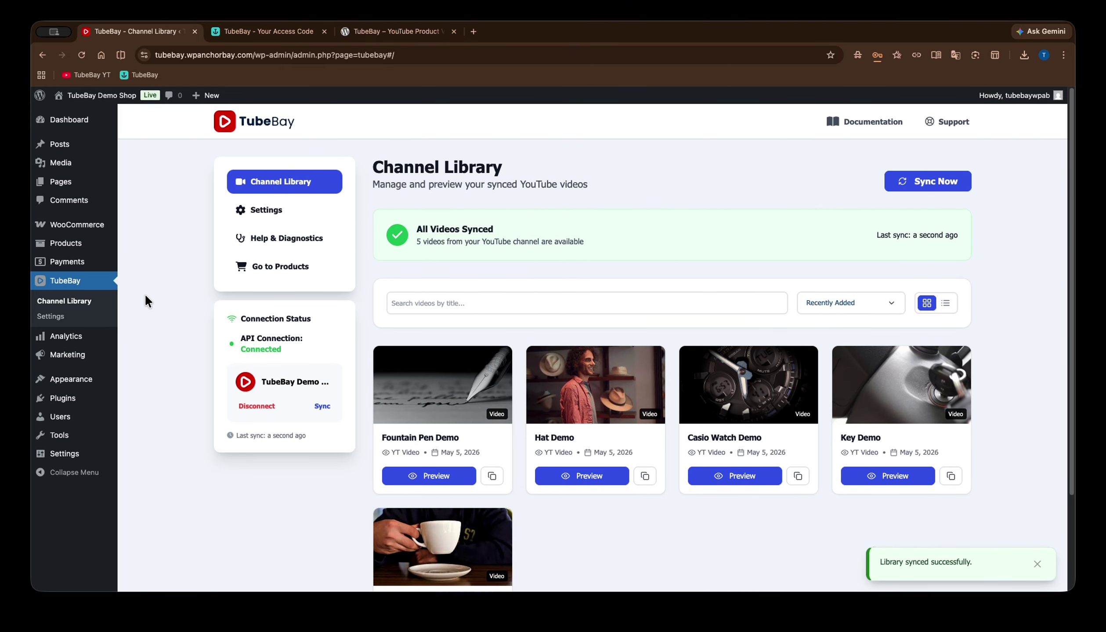
Open The Classic Artisan Fountain Pen product for editing and assign it the Fountain Pen Demo video from the TubeBay library
{"action": "mouse_move", "coordinate": [77, 249]}
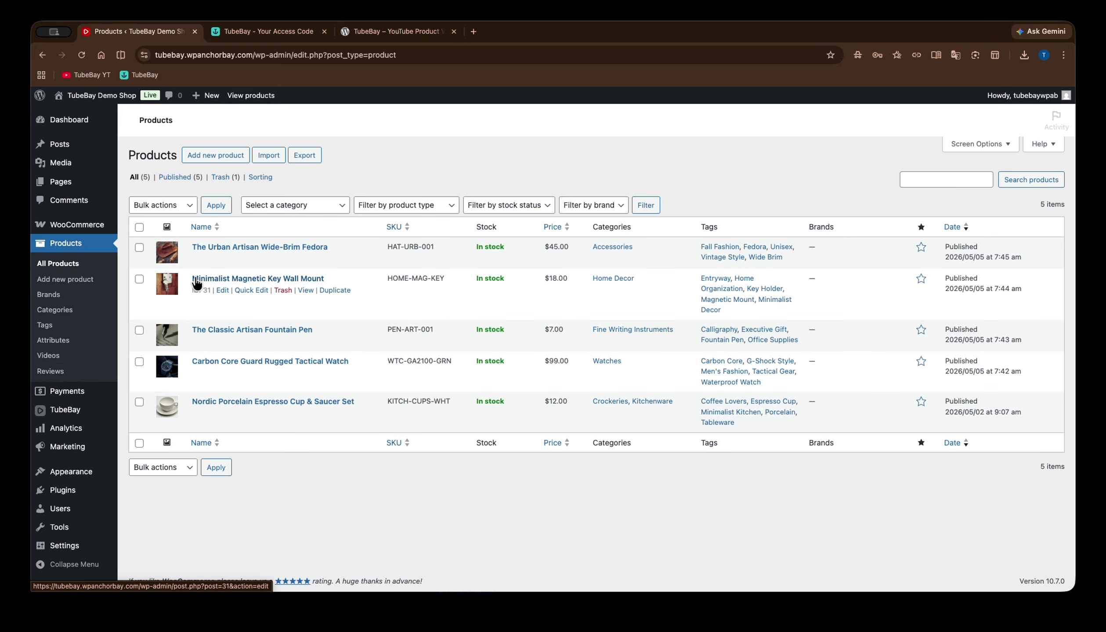
{"action": "left_click", "coordinate": [226, 330]}
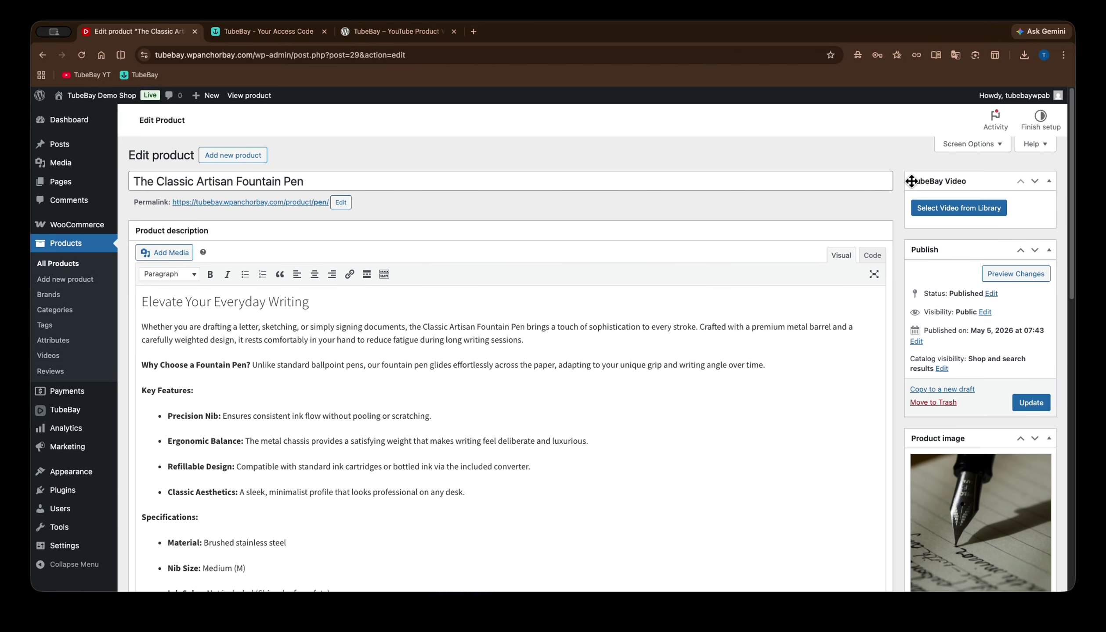
{"action": "left_click", "coordinate": [959, 209]}
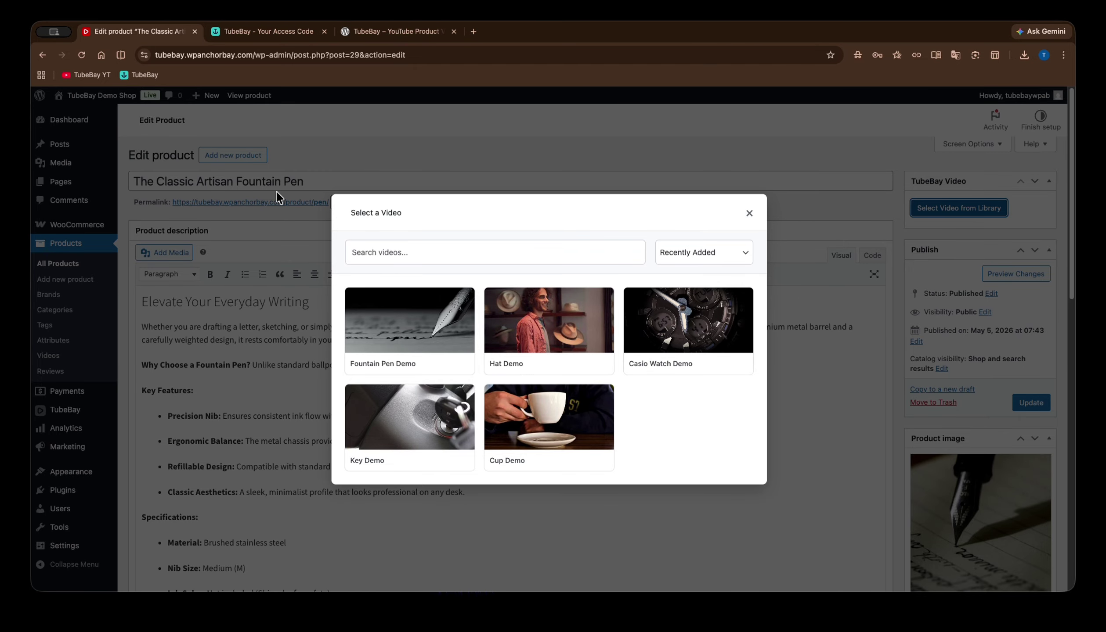
{"action": "left_click", "coordinate": [400, 343]}
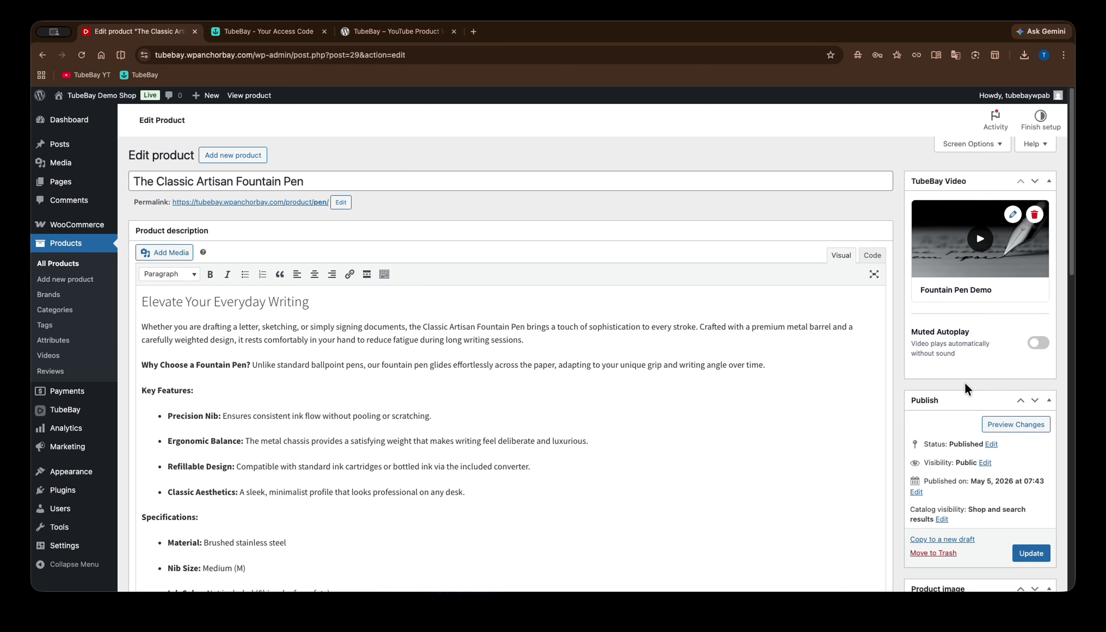
Update the fountain pen product and view its page in the shop
{"action": "scroll", "coordinate": [960, 402], "scroll_direction": "down", "scroll_amount": 1}
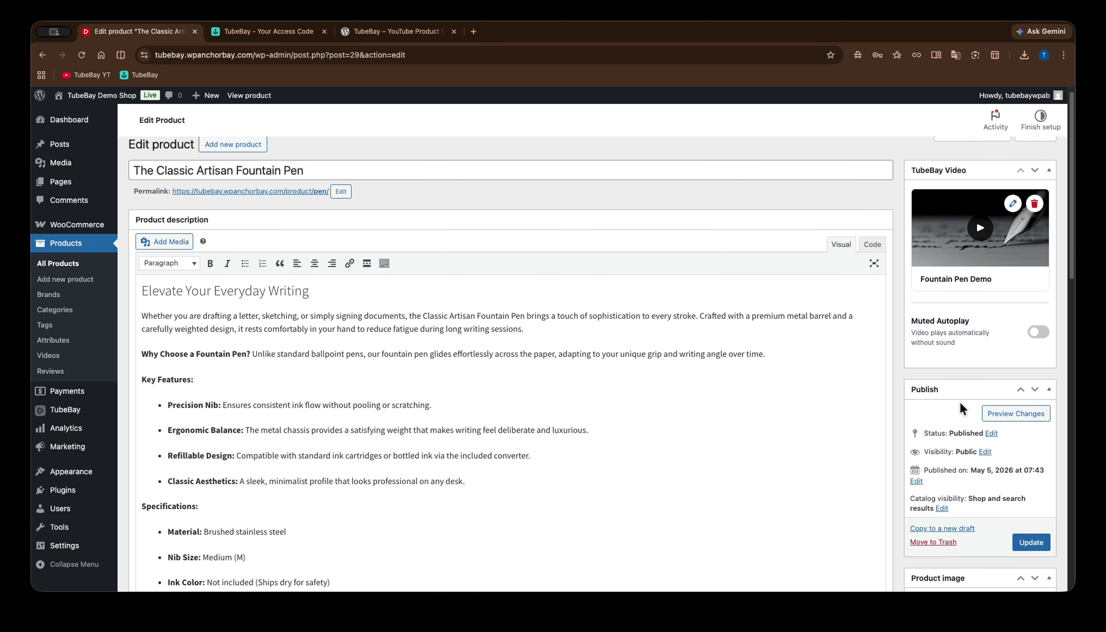
{"action": "left_click", "coordinate": [1025, 546]}
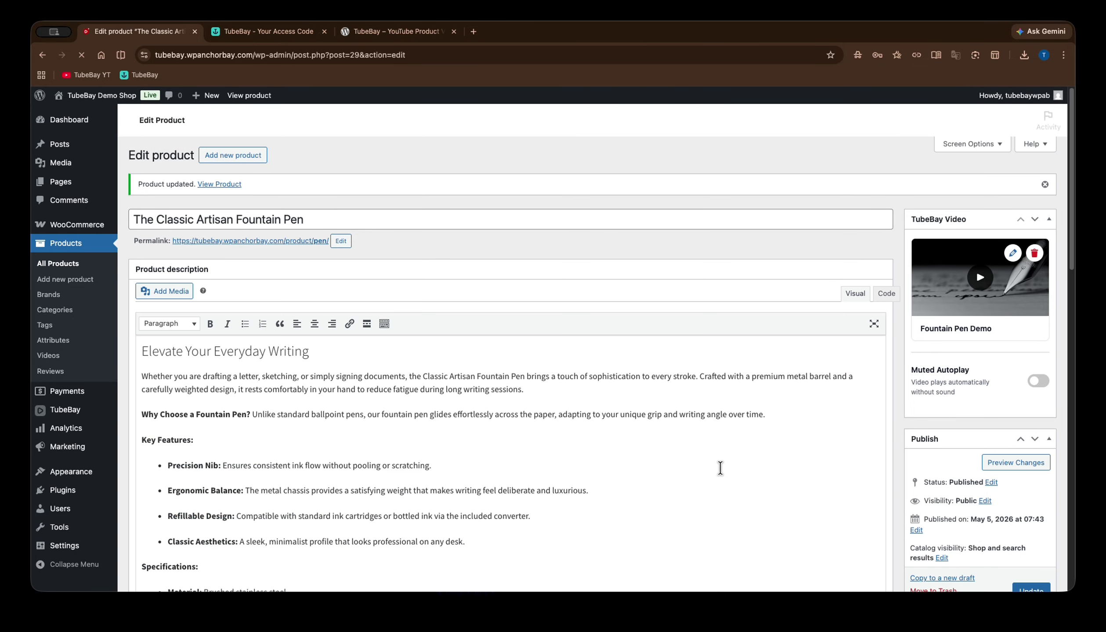
{"action": "left_click", "coordinate": [221, 187]}
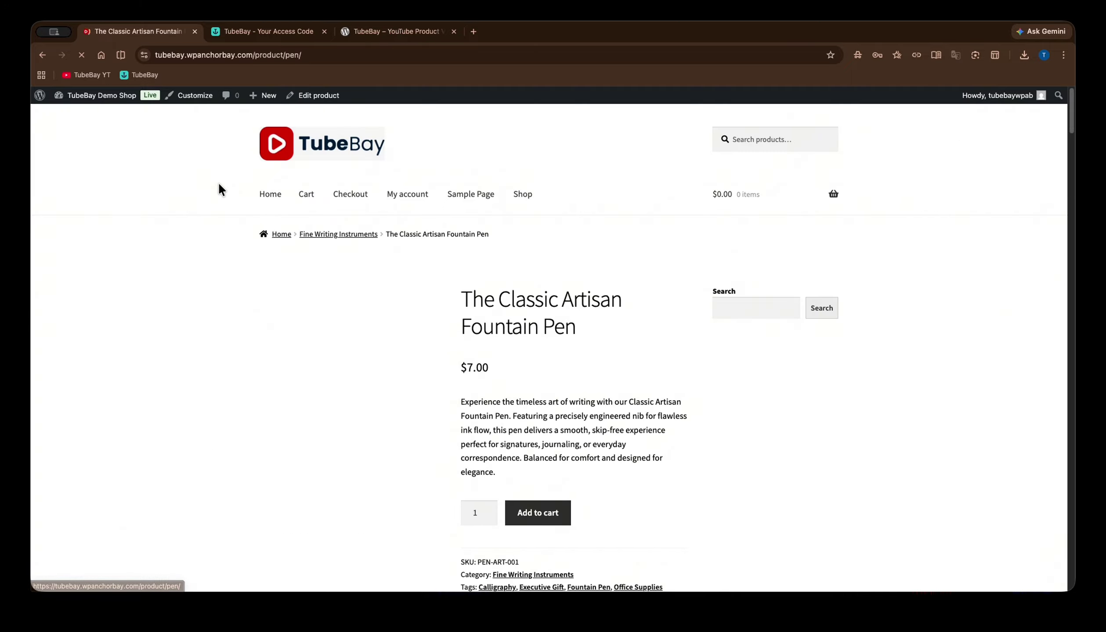
Check the fountain pen product gallery and play the Fountain Pen Demo video there, pausing it after the preview
{"action": "scroll", "coordinate": [455, 424], "scroll_direction": "down", "scroll_amount": 1}
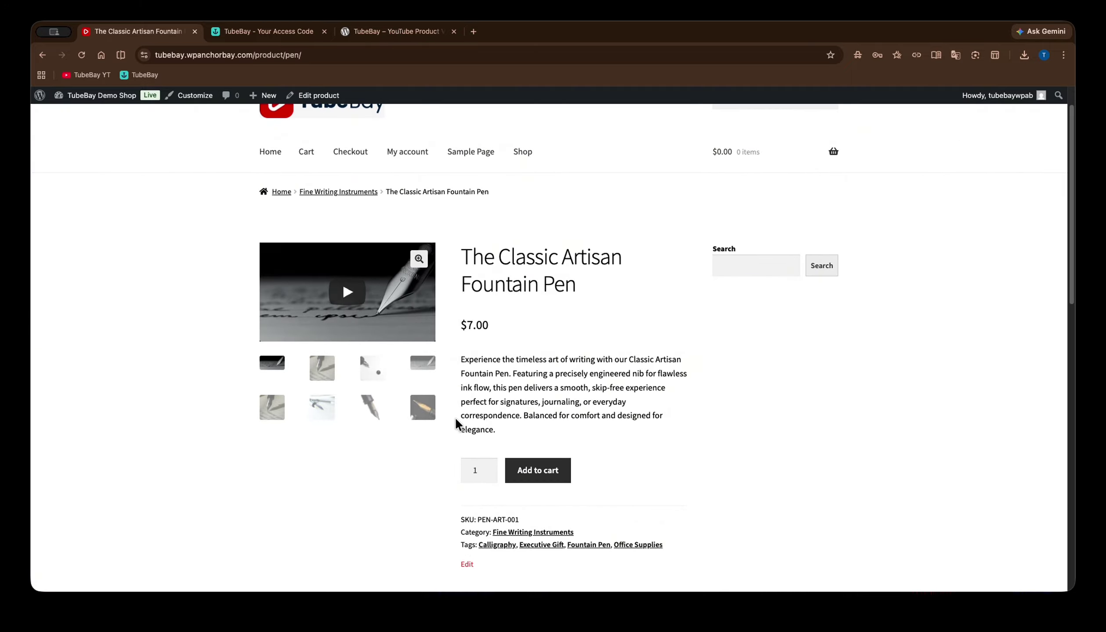
{"action": "scroll", "coordinate": [440, 395], "scroll_direction": "up", "scroll_amount": 1}
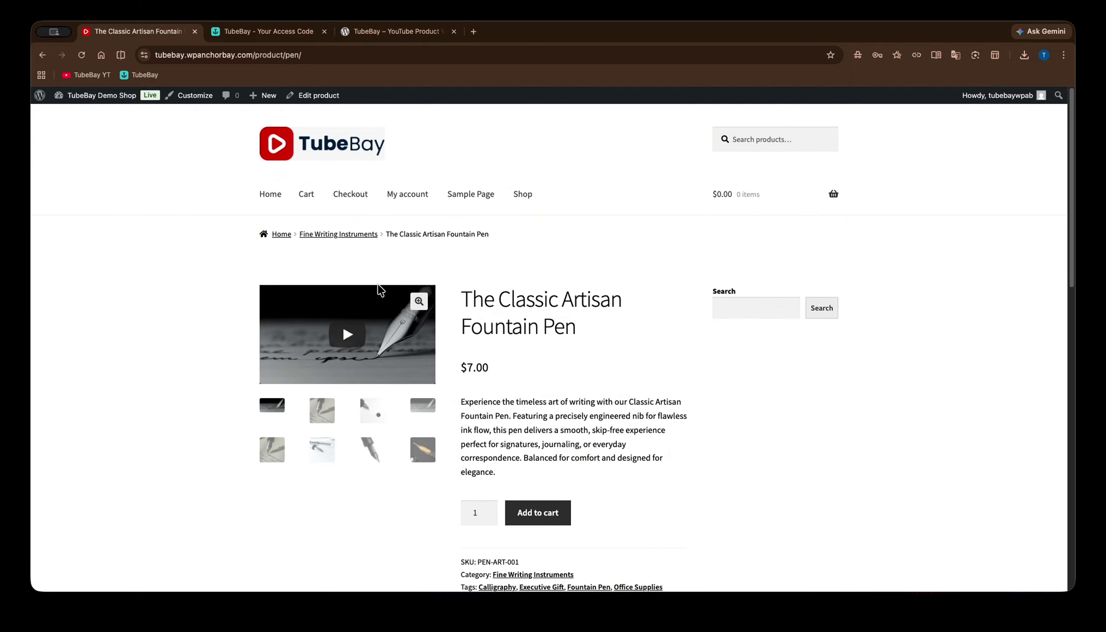
{"action": "left_click", "coordinate": [358, 345]}
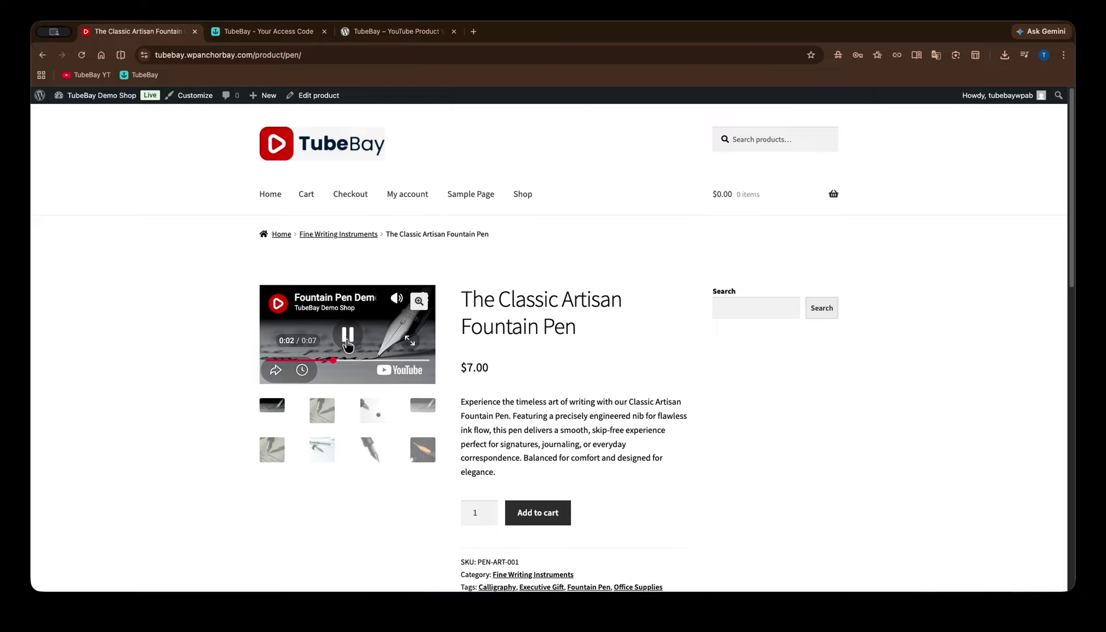
{"action": "left_click", "coordinate": [347, 345]}
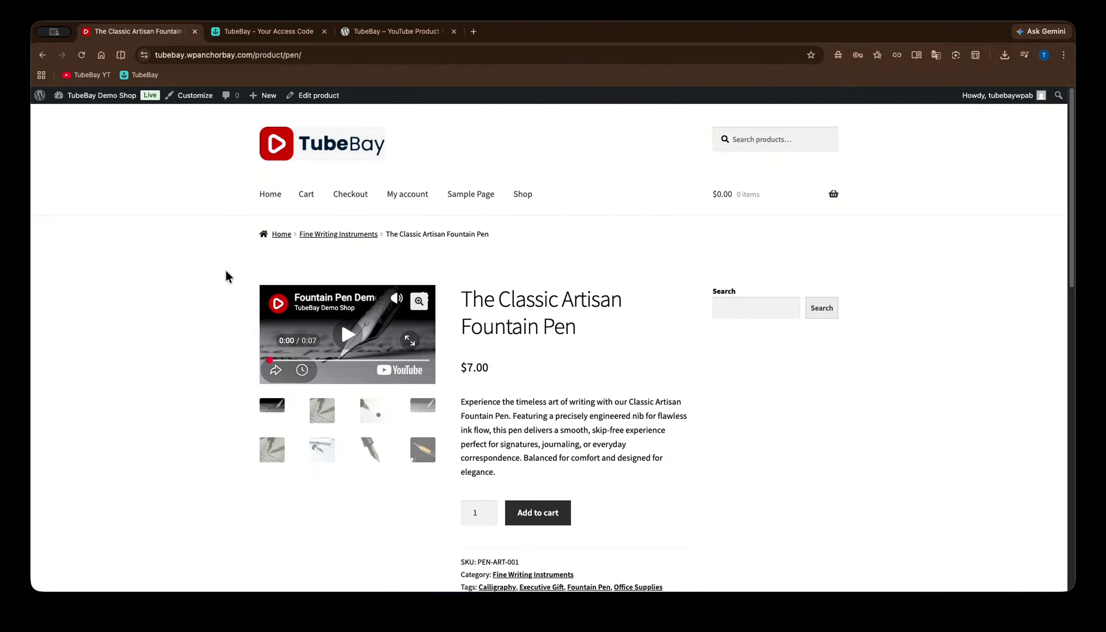
{"action": "scroll", "coordinate": [226, 372], "scroll_direction": "down", "scroll_amount": 15}
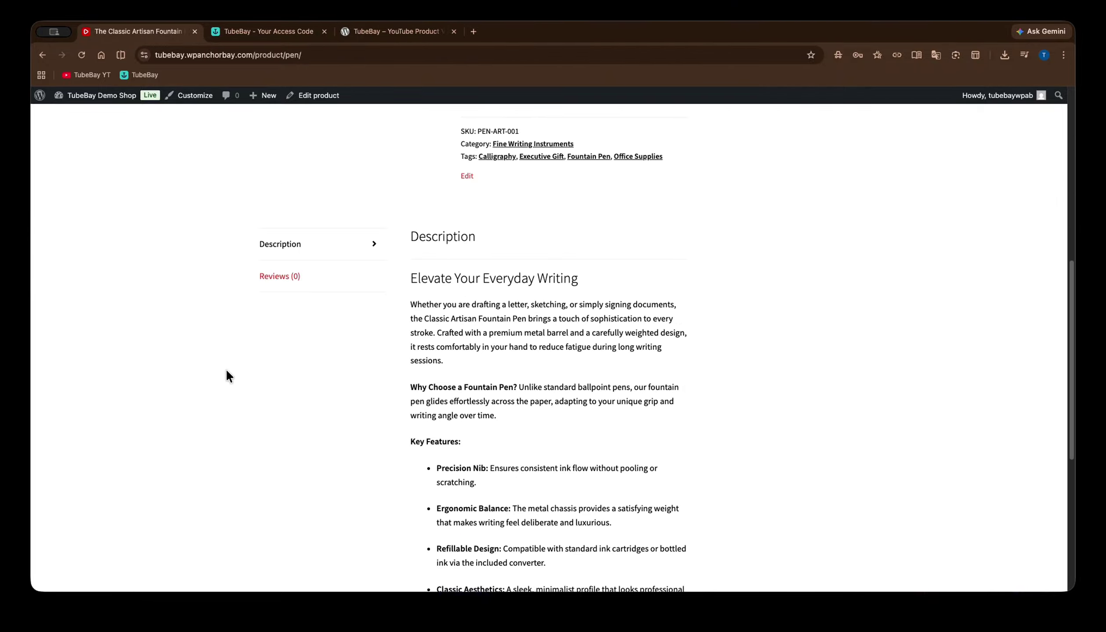
{"action": "scroll", "coordinate": [226, 373], "scroll_direction": "up", "scroll_amount": 6}
{"action": "scroll", "coordinate": [226, 376], "scroll_direction": "up", "scroll_amount": 10}
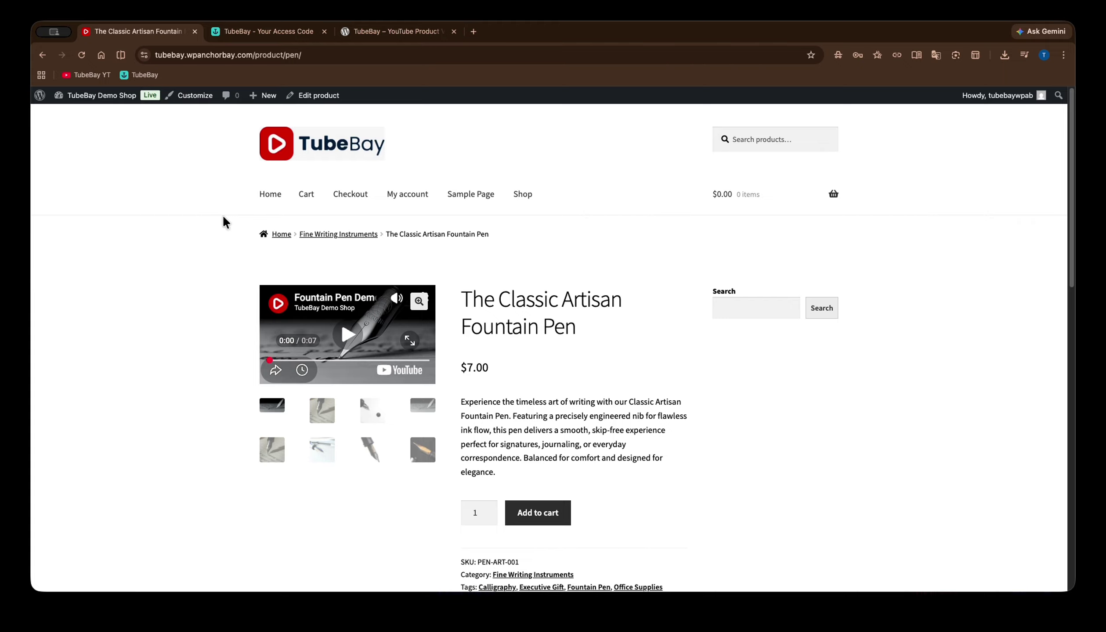
{"action": "scroll", "coordinate": [226, 237], "scroll_direction": "down", "scroll_amount": 5}
{"action": "scroll", "coordinate": [223, 228], "scroll_direction": "up", "scroll_amount": 5}
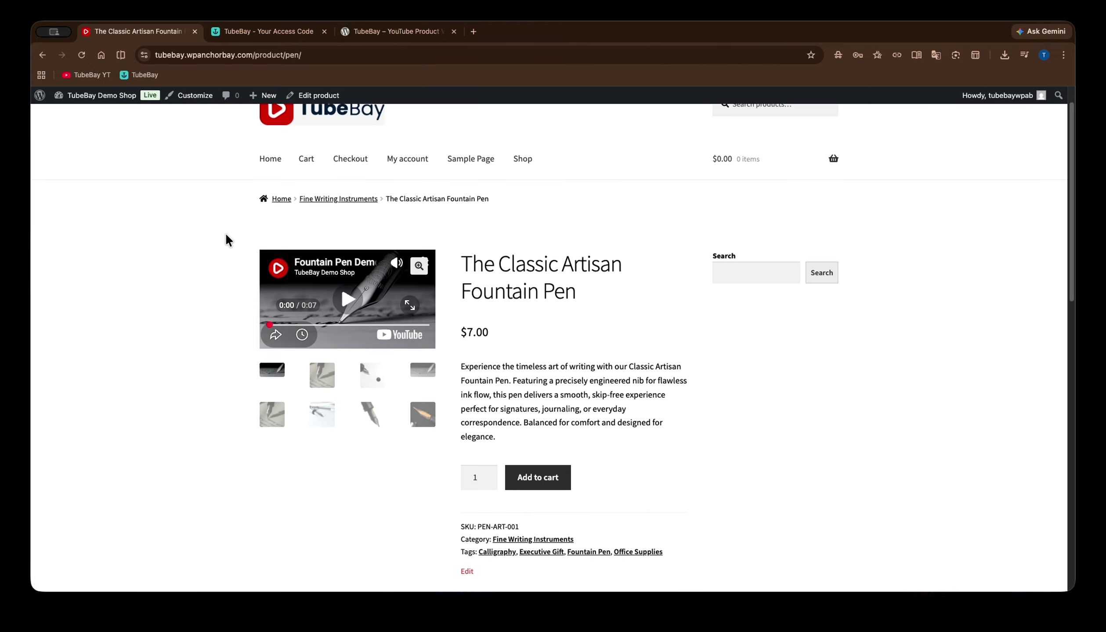